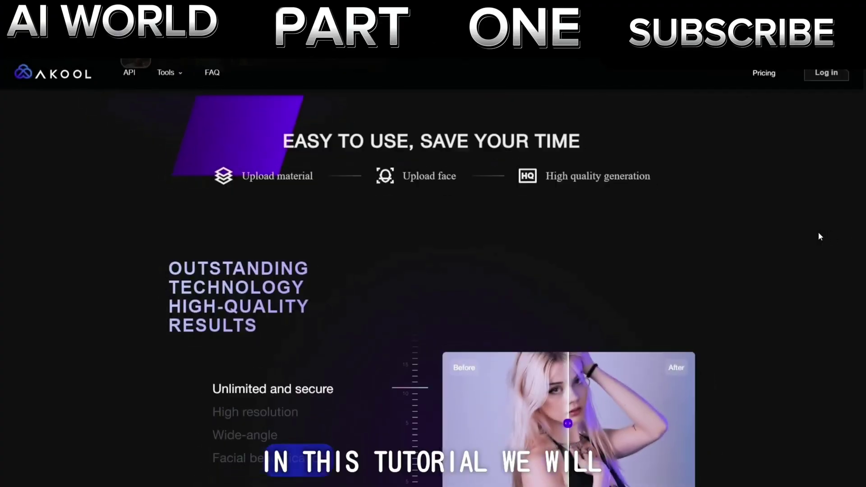
- Scroll down to the Outstanding Technology, High-Quality Results before/after portrait comparison
scroll(820, 236, "down", 3)
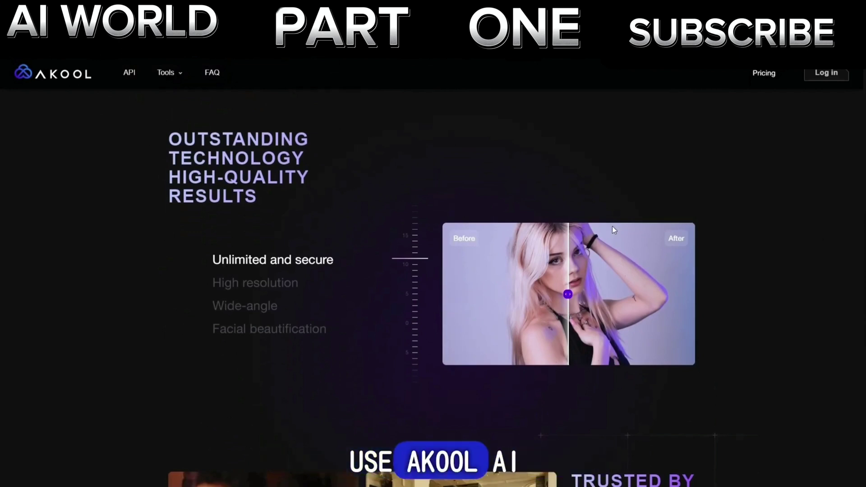
- Step the showcase through the High resolution, Wide-angle and Facial beautification comparisons
left_click(248, 283)
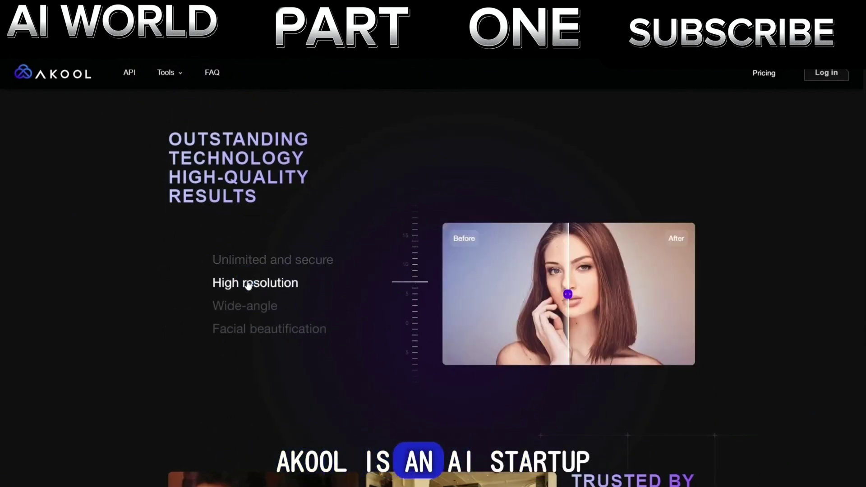
left_click(246, 310)
left_click(252, 330)
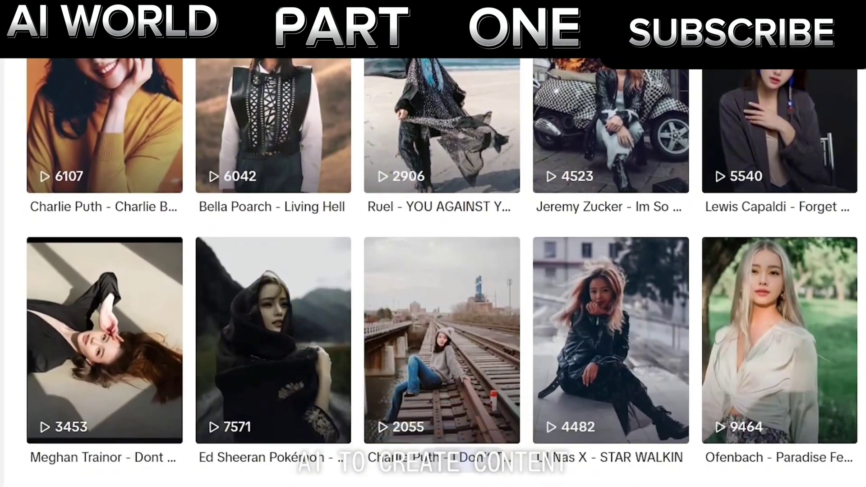
- Page through the TikTok creator's AI portrait videos one after another
scroll(433, 270, "down", 5)
scroll(433, 270, "down", 10)
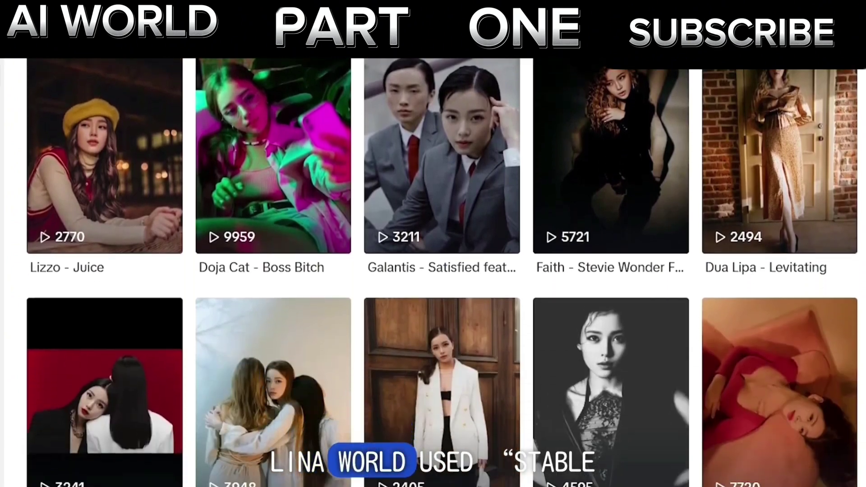
scroll(433, 270, "down", 10)
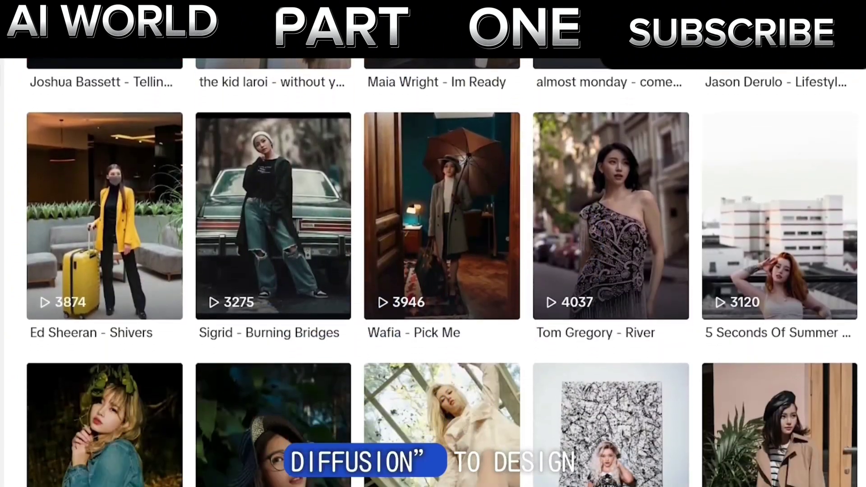
scroll(433, 270, "down", 5)
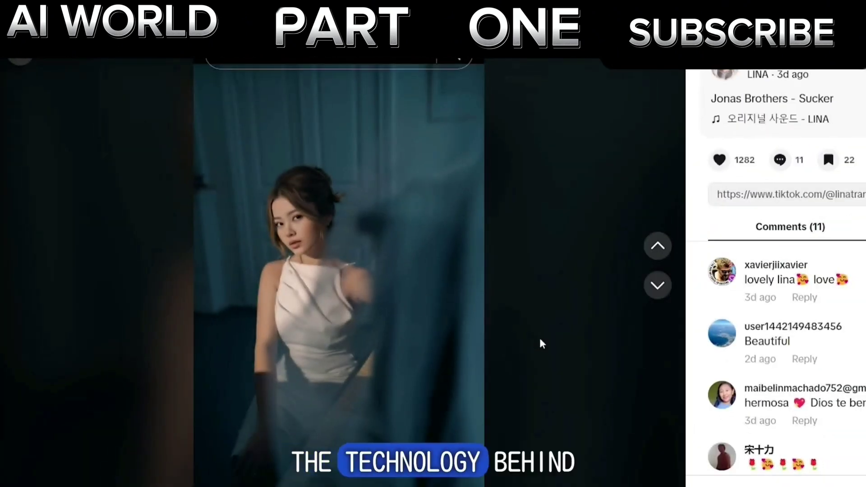
scroll(559, 339, "down", 1)
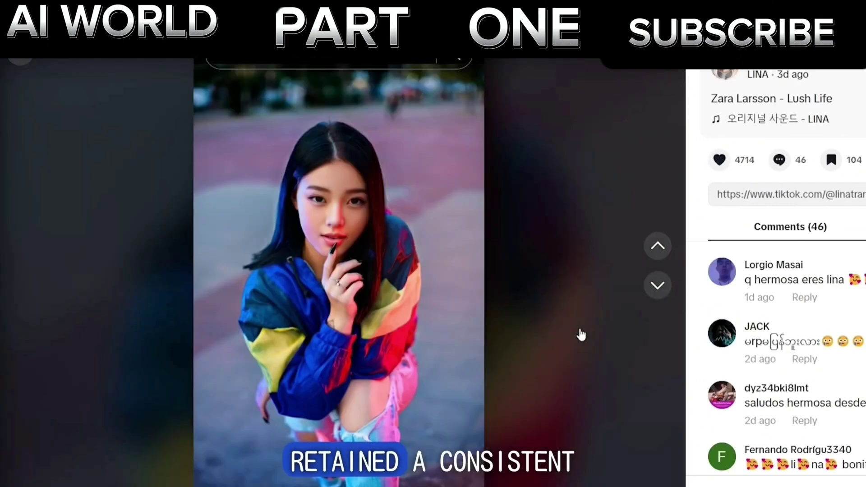
scroll(581, 335, "down", 1)
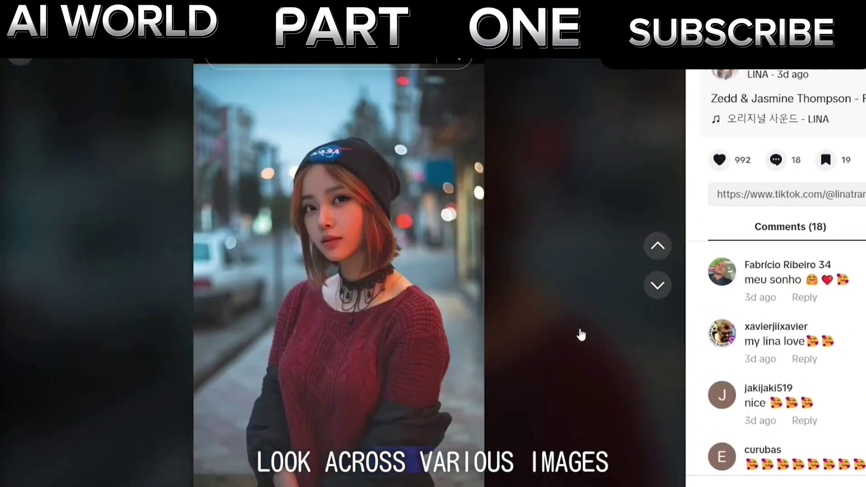
scroll(581, 334, "down", 1)
scroll(581, 334, "down", 1)
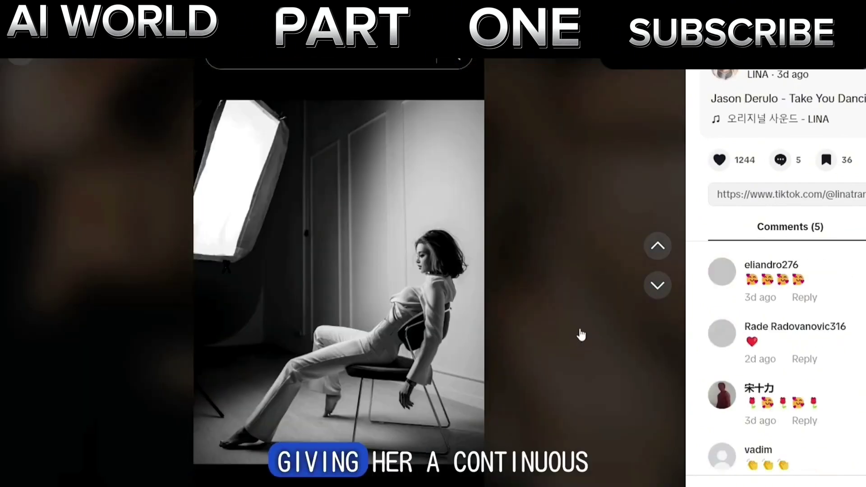
scroll(581, 335, "down", 1)
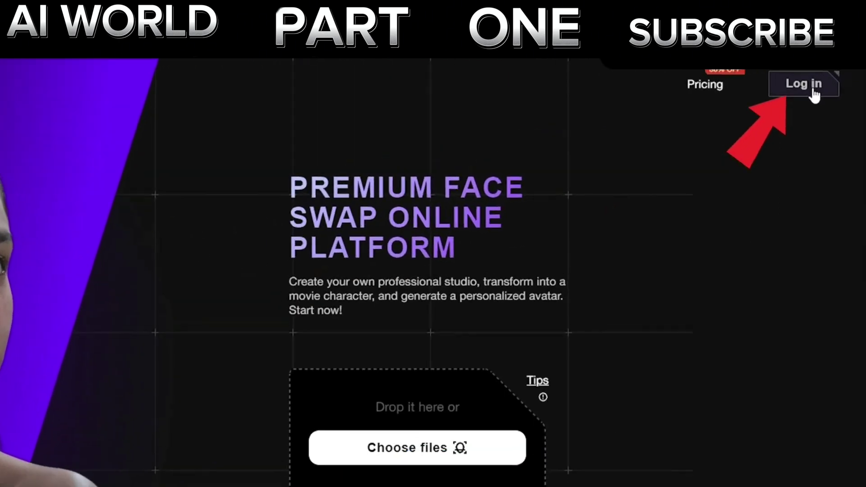
- Open the Log in form, then switch to the Sign Up form to create an account
left_click(826, 73)
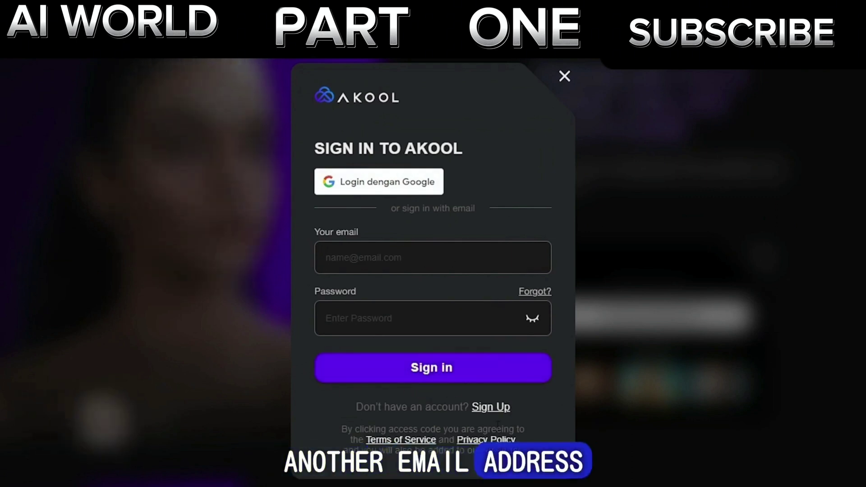
left_click(491, 407)
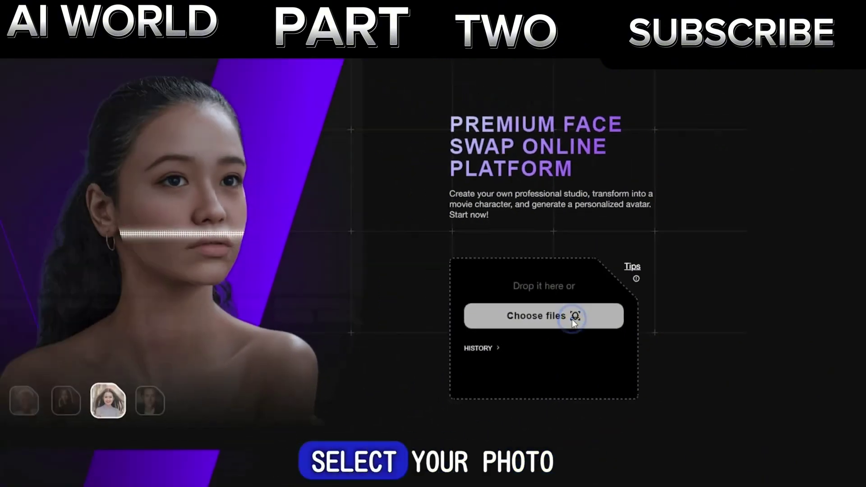
- Upload the blue-background portrait 'Untitled design (8)' for face detection
left_click(475, 361)
left_click(181, 237)
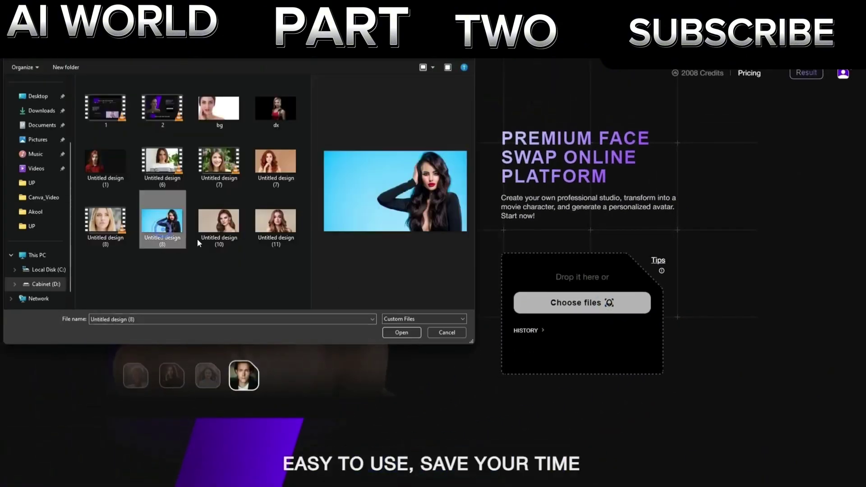
left_click(402, 332)
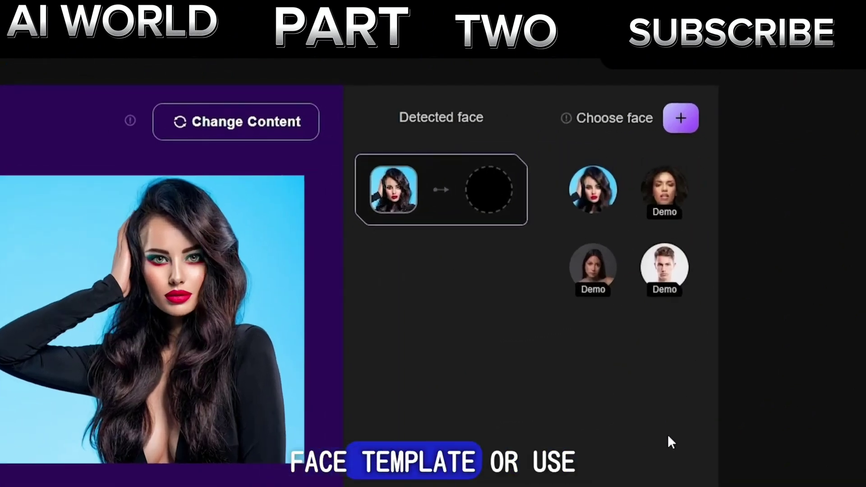
- Map the detected face to the male Demo face, then start adding a custom face
left_click(666, 192)
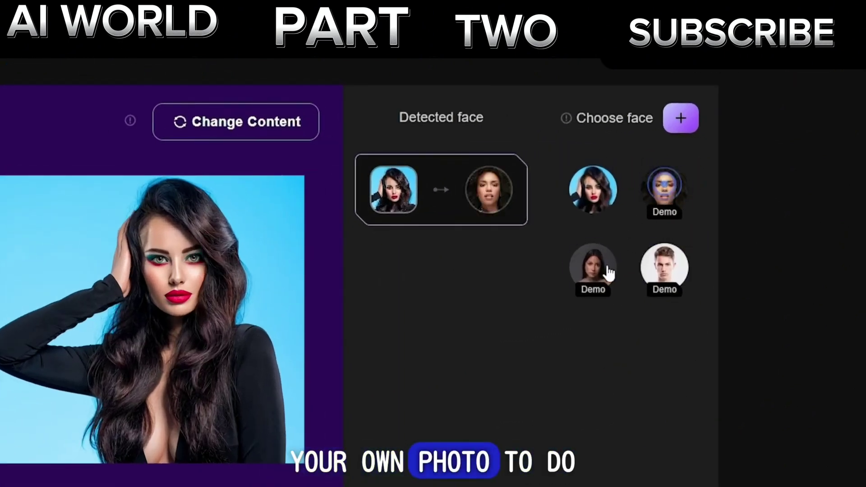
left_click(598, 270)
left_click(662, 268)
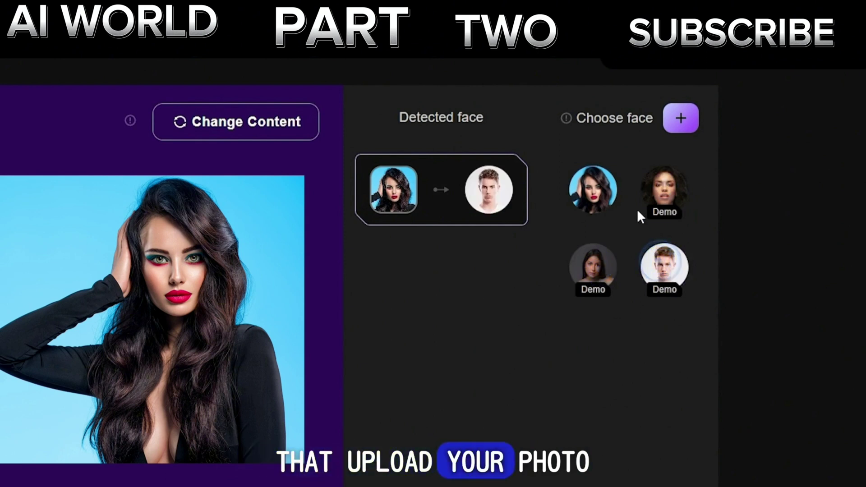
left_click(683, 119)
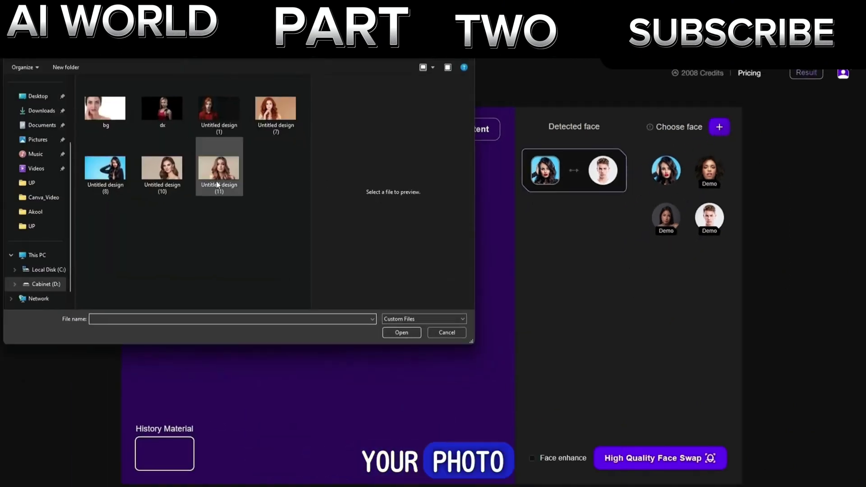
- Add the blonde face from 'dx', make it the swap target, and enable Face enhance
left_click(162, 109)
left_click(401, 332)
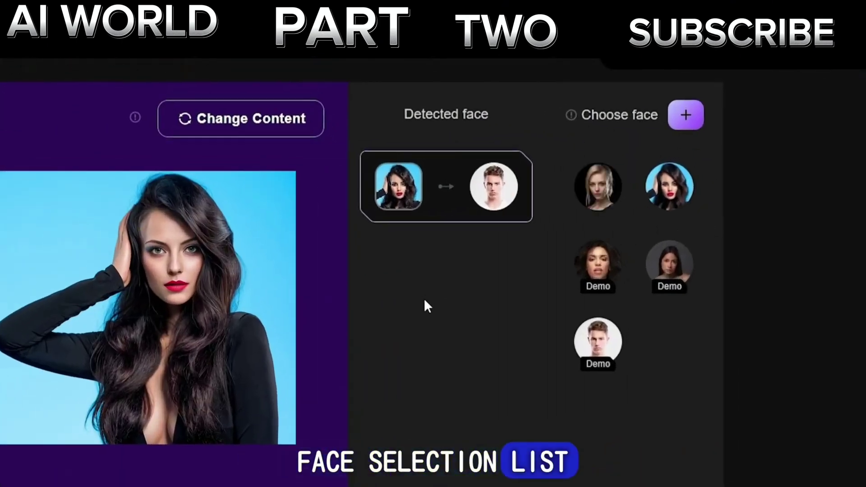
left_click(595, 192)
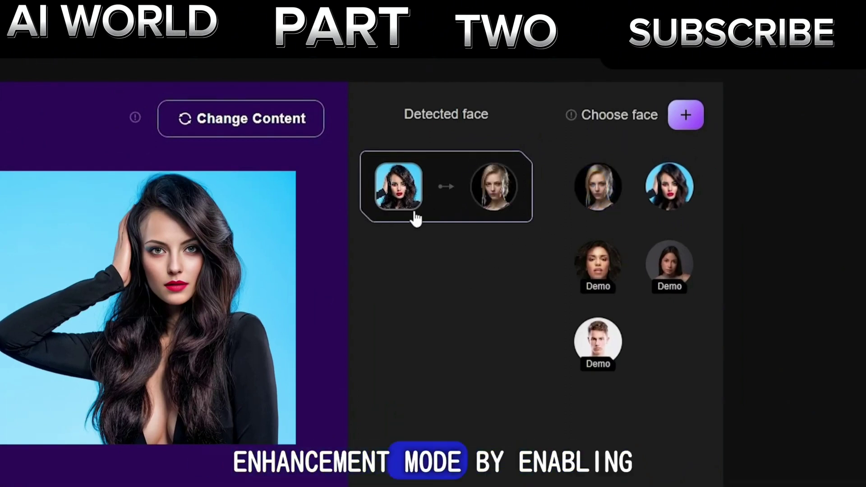
scroll(533, 279, "down", 5)
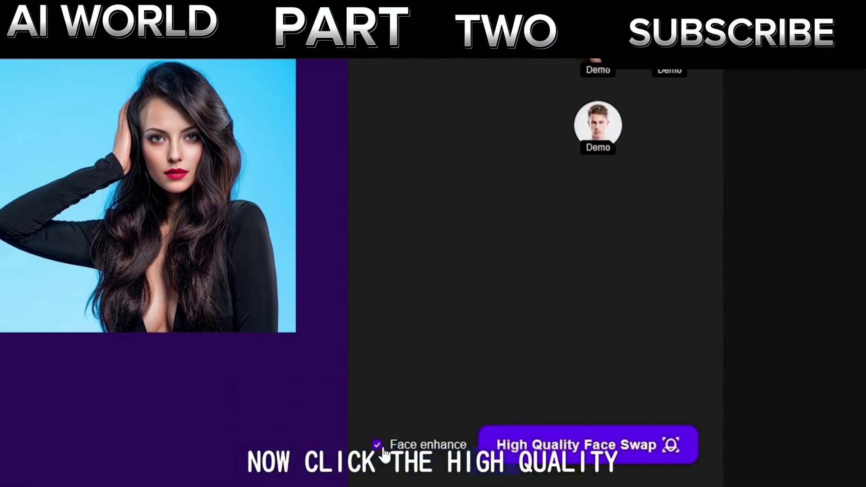
- Run the High Quality Face Swap and view 'final_Untitled design' on the Results page
left_click(614, 449)
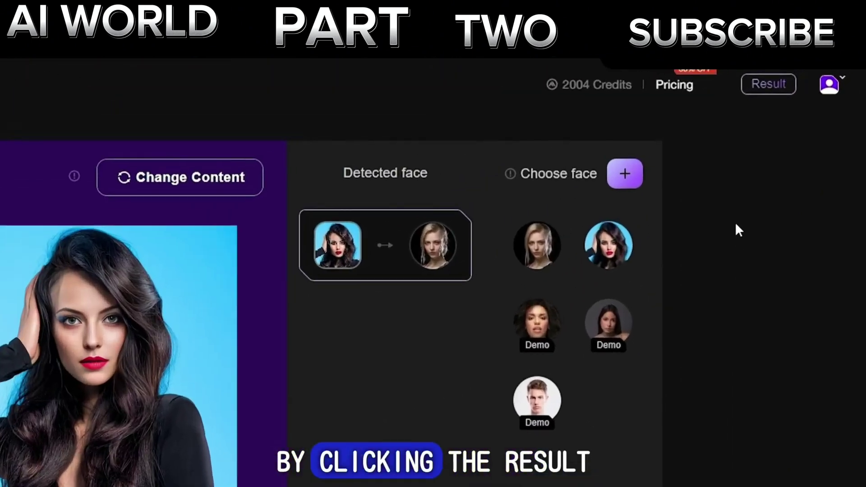
left_click(768, 86)
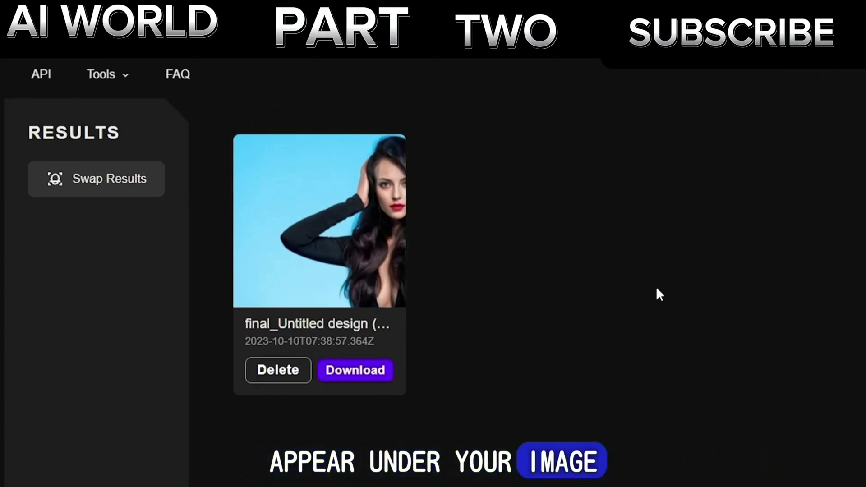
- Download the swapped image and return to the face swap upload page
left_click(364, 375)
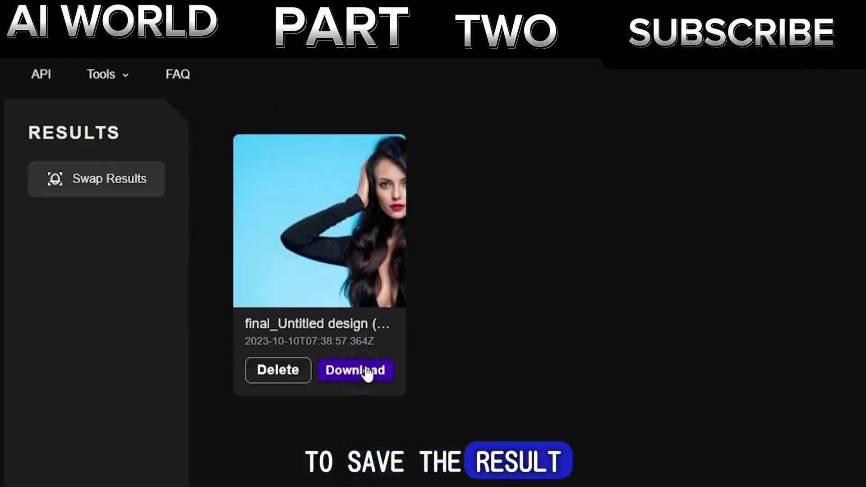
left_click(608, 383)
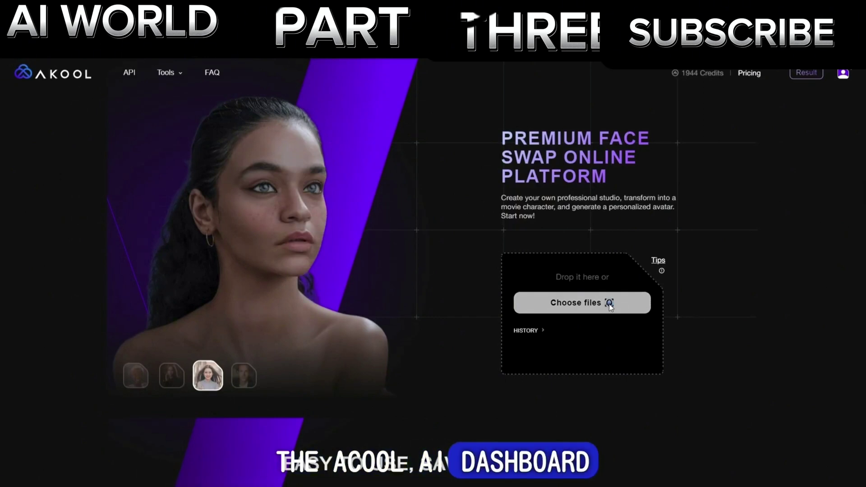
- Upload the striped-sweater woman's video 'Untitled design (6)' for face detection
left_click(608, 305)
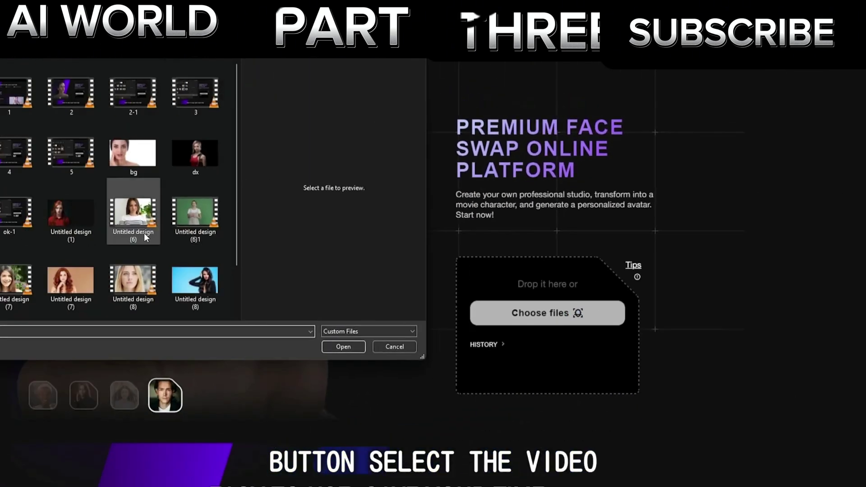
left_click(215, 215)
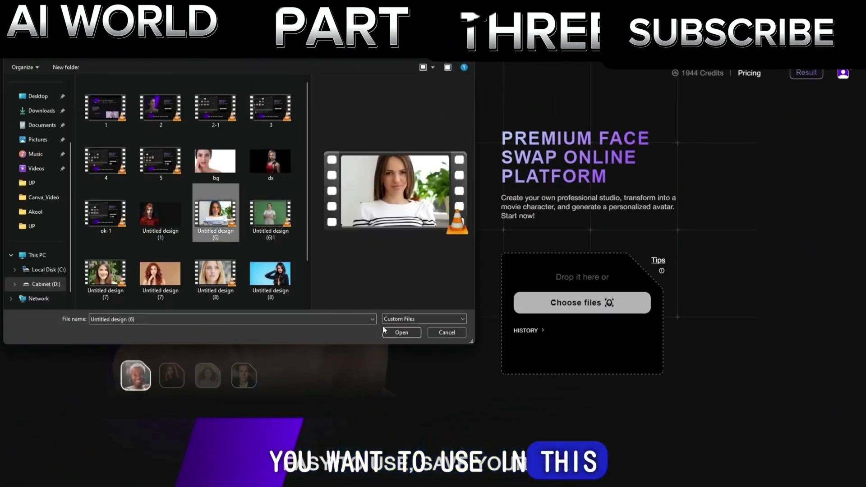
left_click(401, 332)
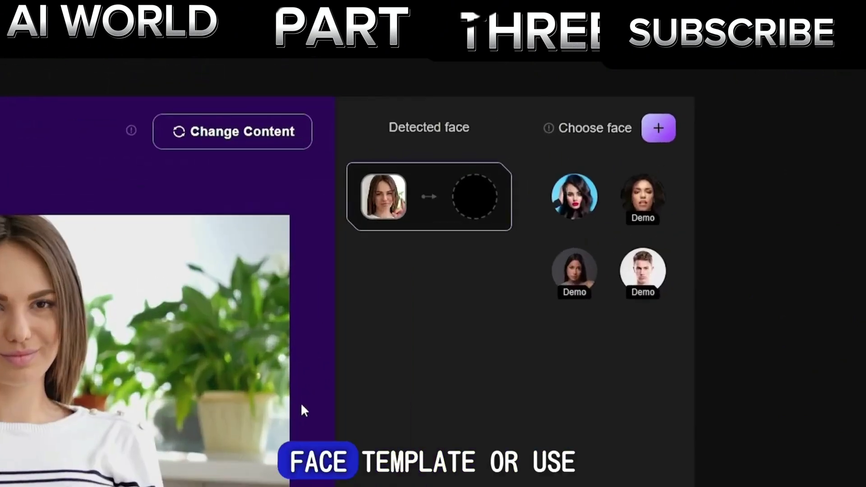
- Add the blonde 'dx' portrait as a new face and assign it to the video's face
left_click(657, 131)
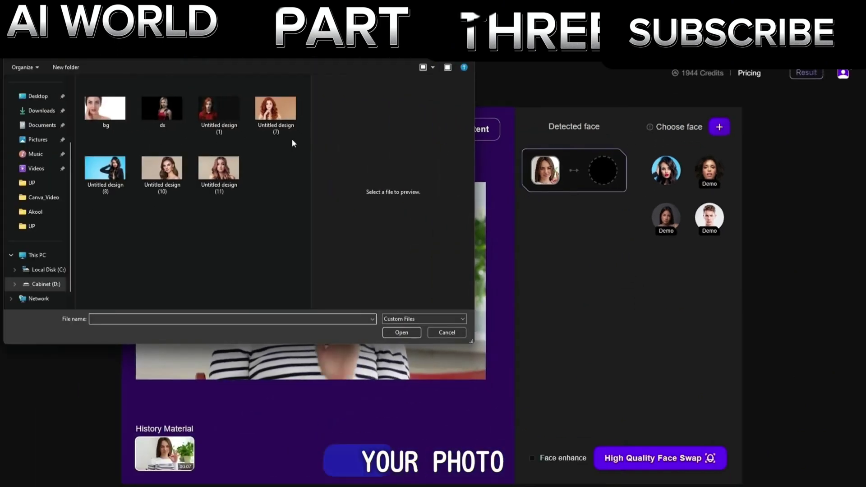
left_click(162, 108)
left_click(218, 110)
left_click(162, 108)
left_click(401, 332)
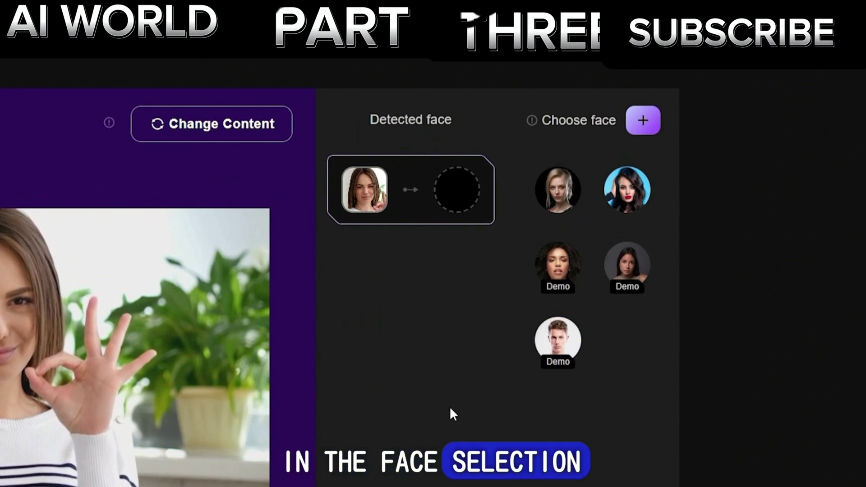
left_click(548, 198)
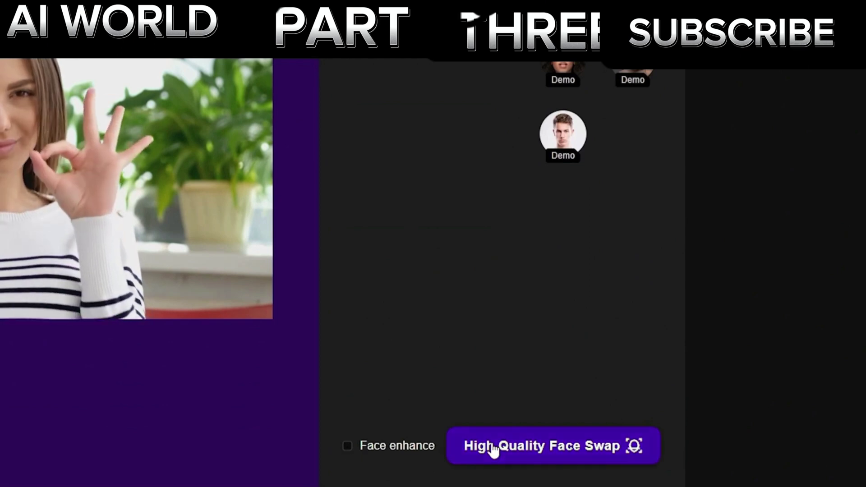
- Run the blonde-face swap without face enhance and download the finished video from Results
left_click(518, 451)
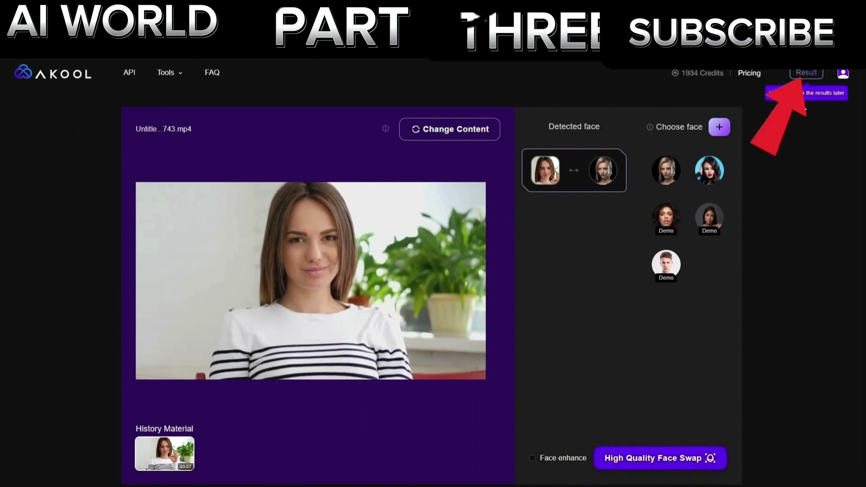
left_click(806, 73)
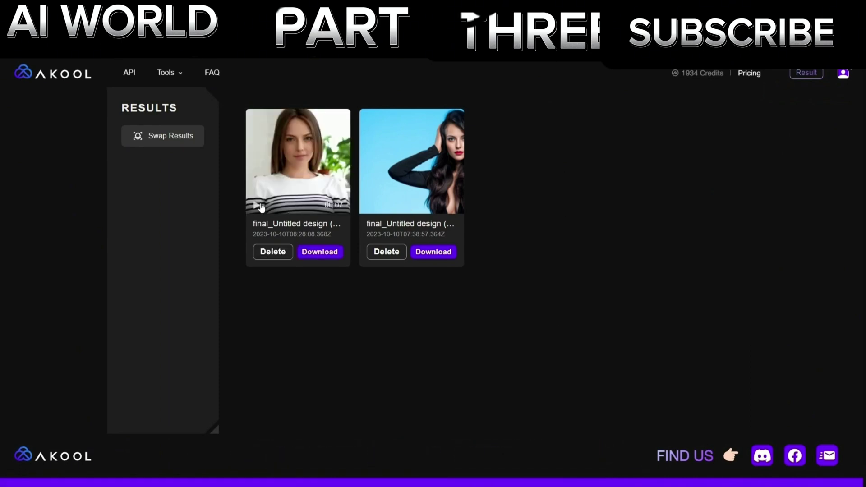
left_click(321, 253)
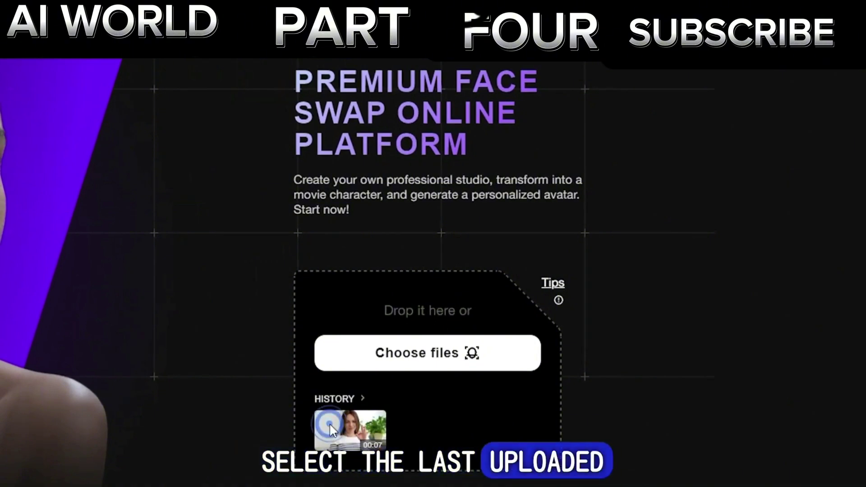
- Swap the previously uploaded video again with Face enhance on and download the newest result
left_click(329, 426)
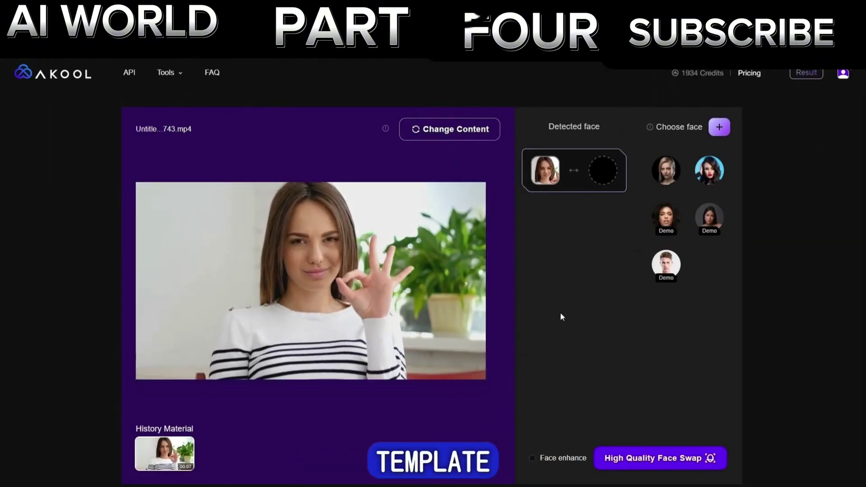
mouse_move(663, 175)
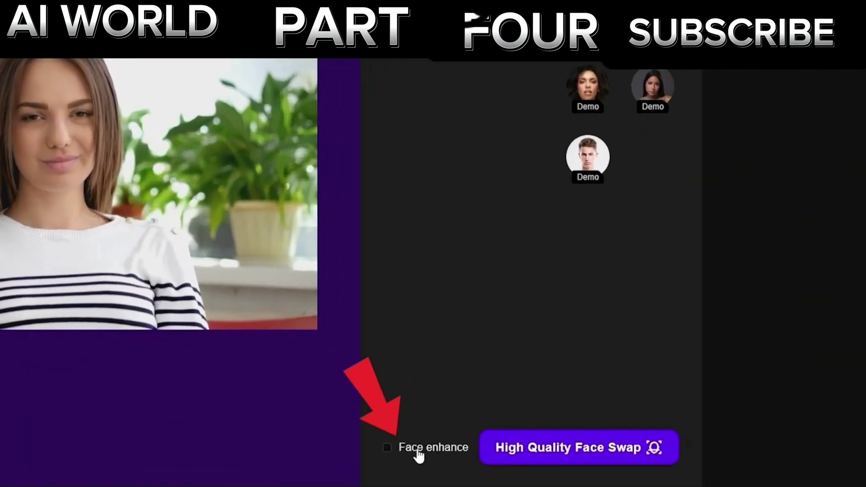
left_click(421, 448)
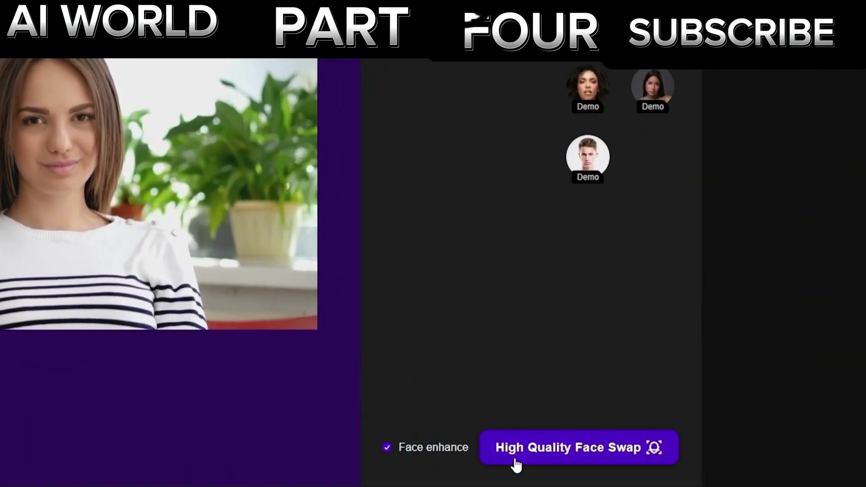
left_click(541, 446)
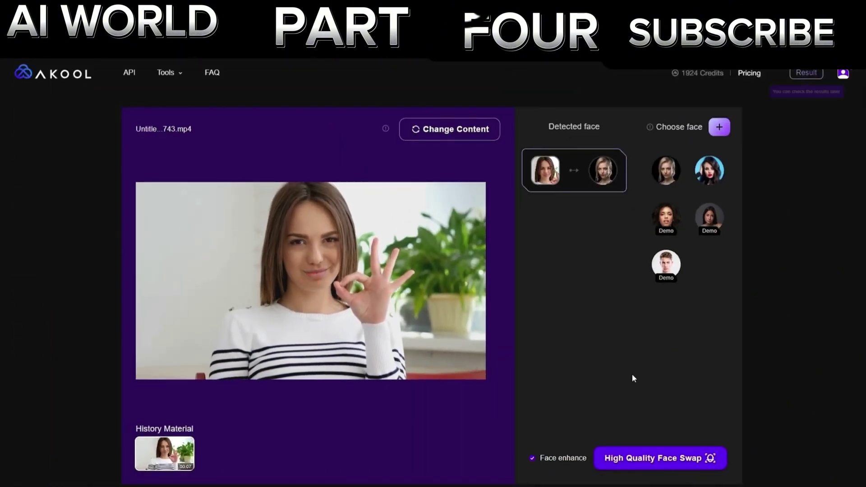
left_click(796, 74)
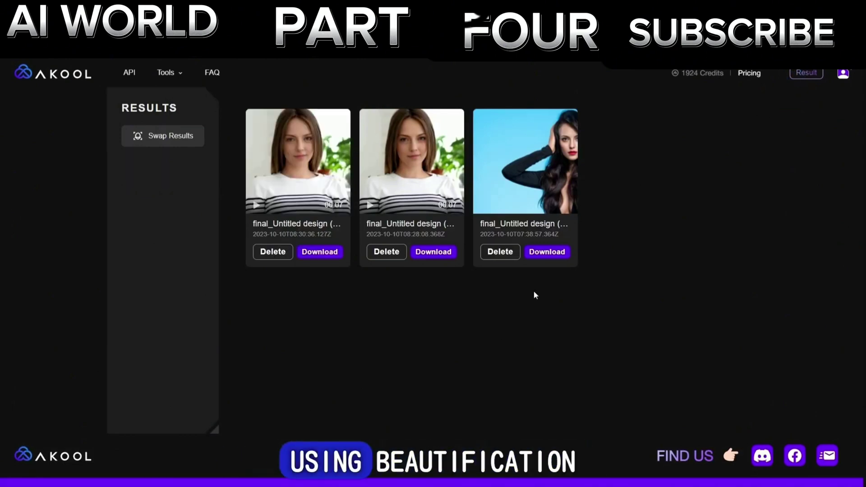
left_click(322, 253)
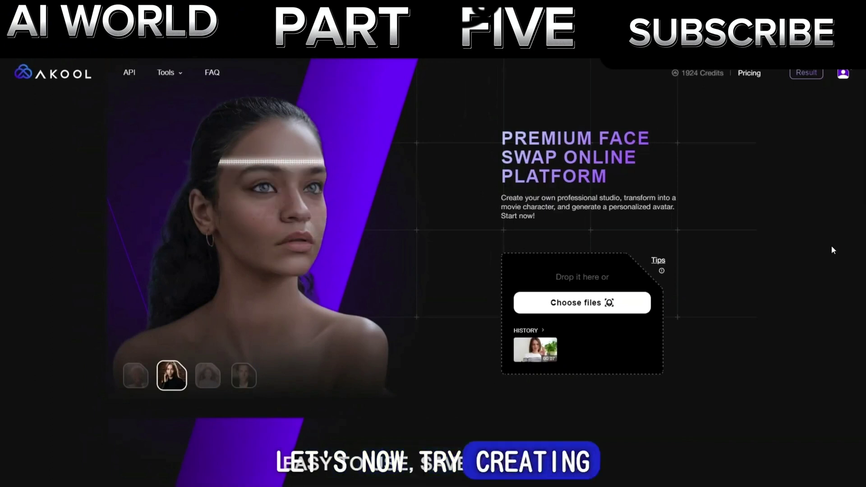
- Upload the flower-background video 'Untitled design (7)' as the new source
left_click(572, 304)
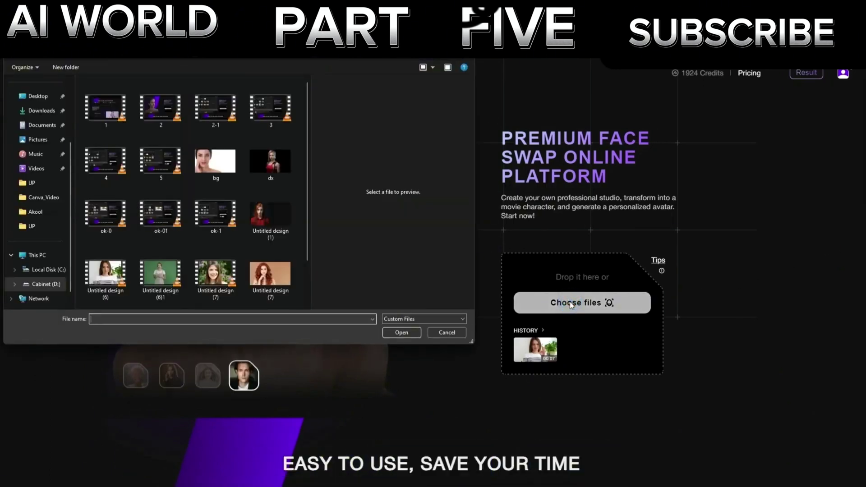
left_click(212, 274)
left_click(401, 332)
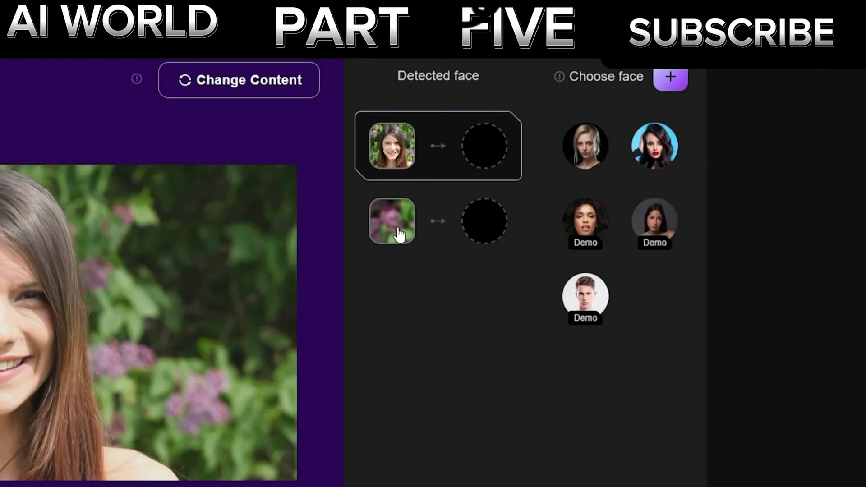
- Add the red-haired face image, assign it to the detected face, and enable Face enhance
left_click(717, 126)
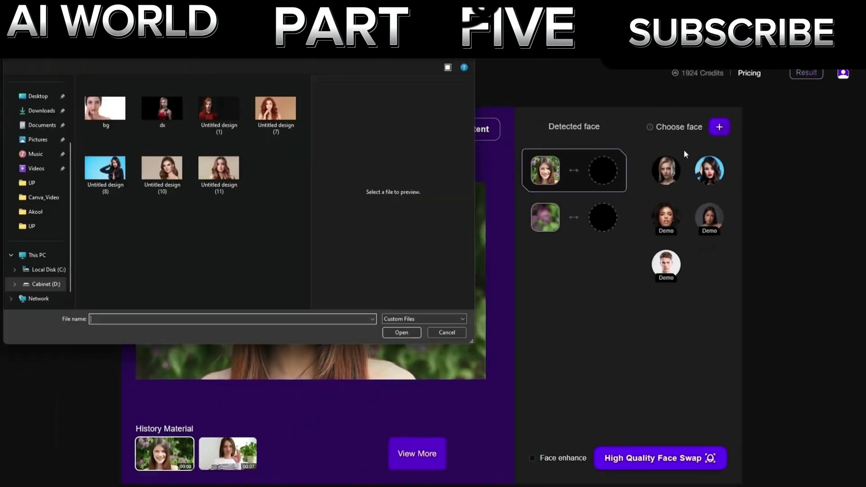
left_click(218, 122)
left_click(398, 330)
left_click(579, 150)
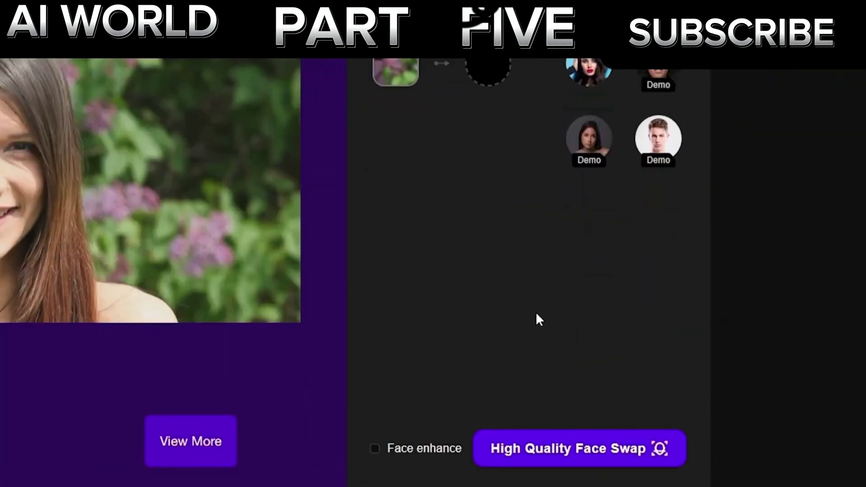
left_click(402, 443)
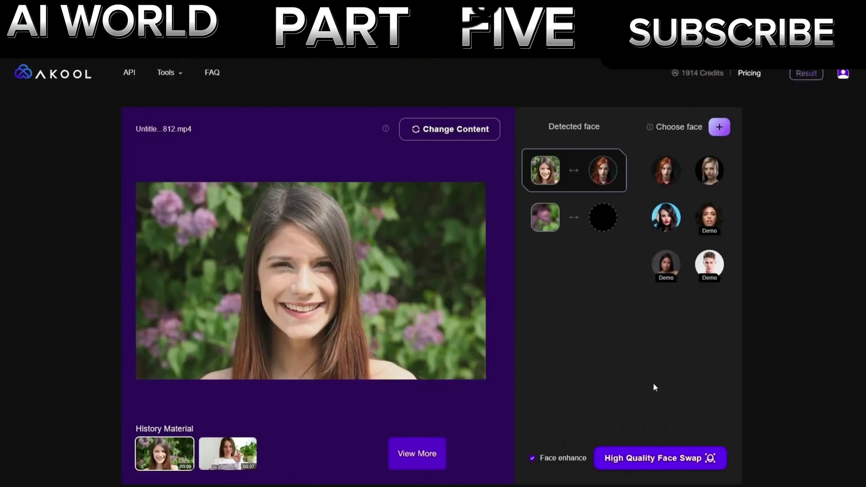
left_click(805, 74)
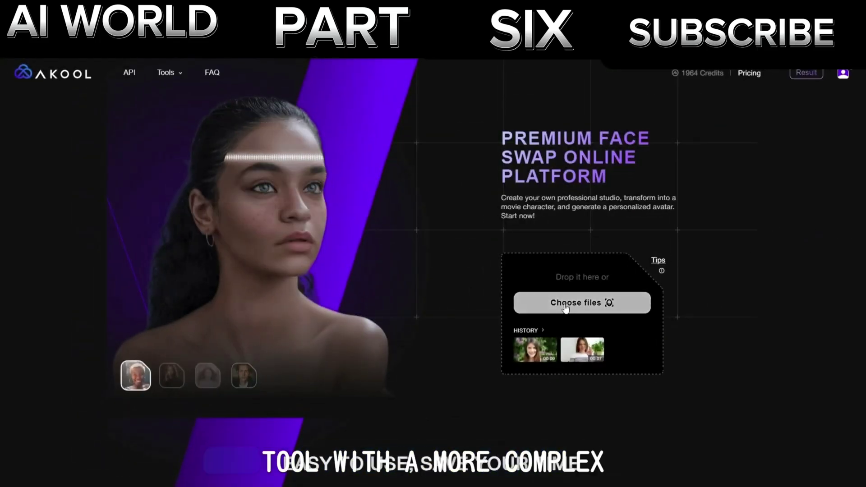
- Upload the green-screen video 'Untitled design (6)1' as the new source
left_click(564, 305)
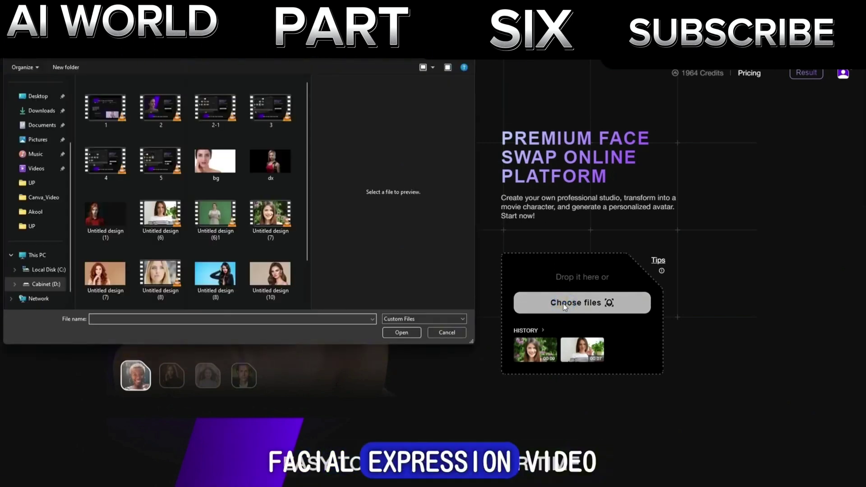
left_click(210, 218)
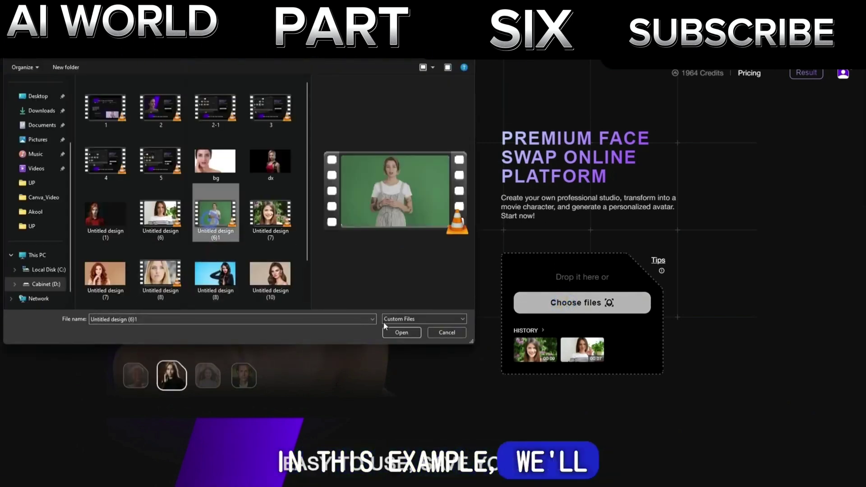
left_click(397, 332)
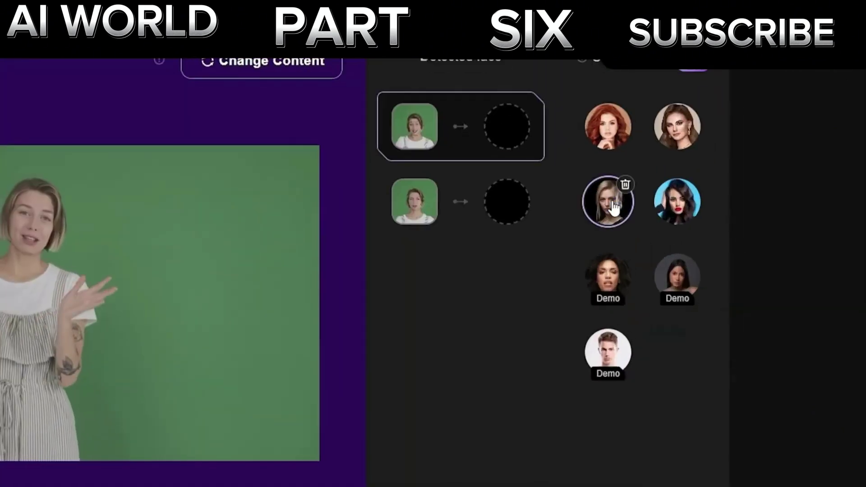
- Assign the blonde face to both detected faces and start a Face-enhanced swap
left_click(666, 217)
left_click(562, 215)
left_click(607, 201)
scroll(384, 411, "down", 3)
left_click(395, 424)
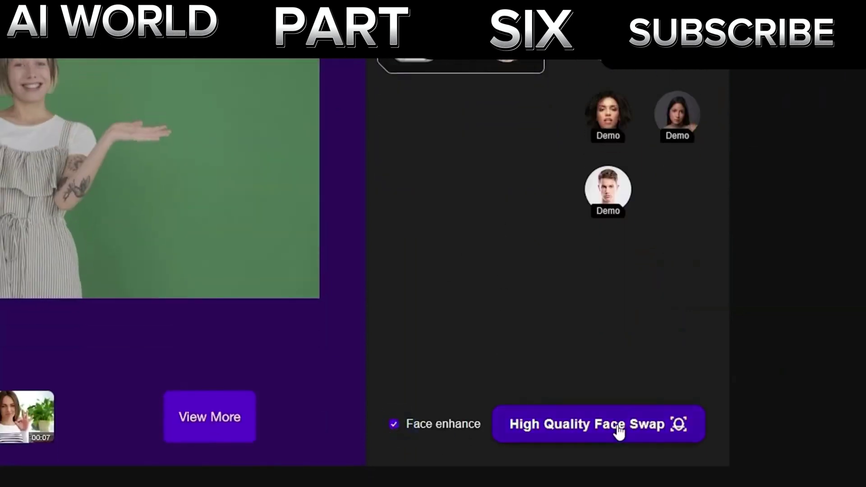
left_click(618, 431)
left_click(805, 72)
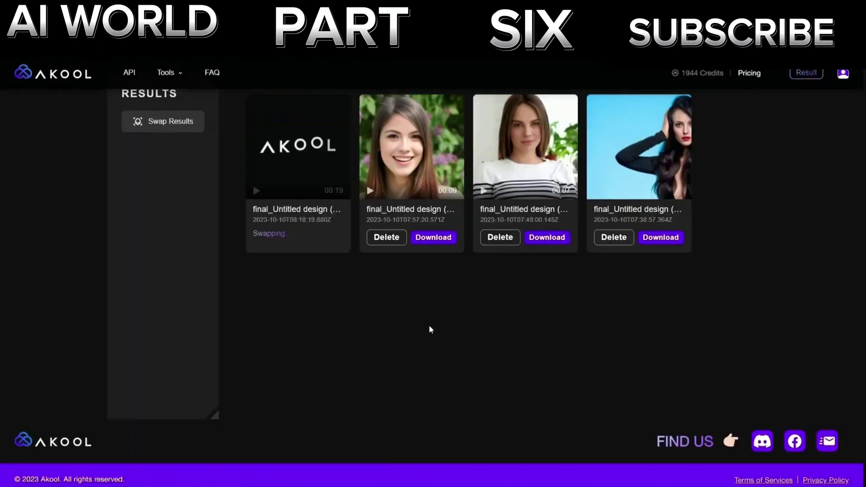